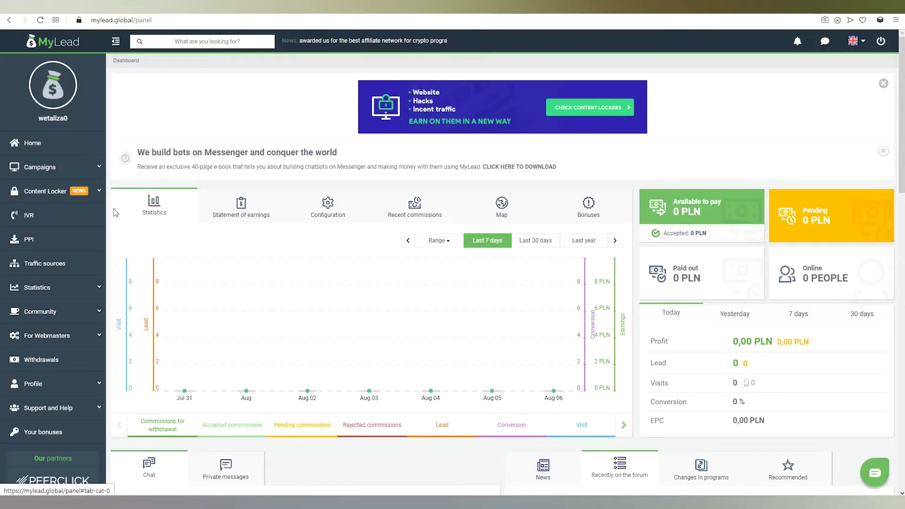
# Open the CPA Locker page from the Content Locker sidebar menu
pyautogui.click(96, 200)
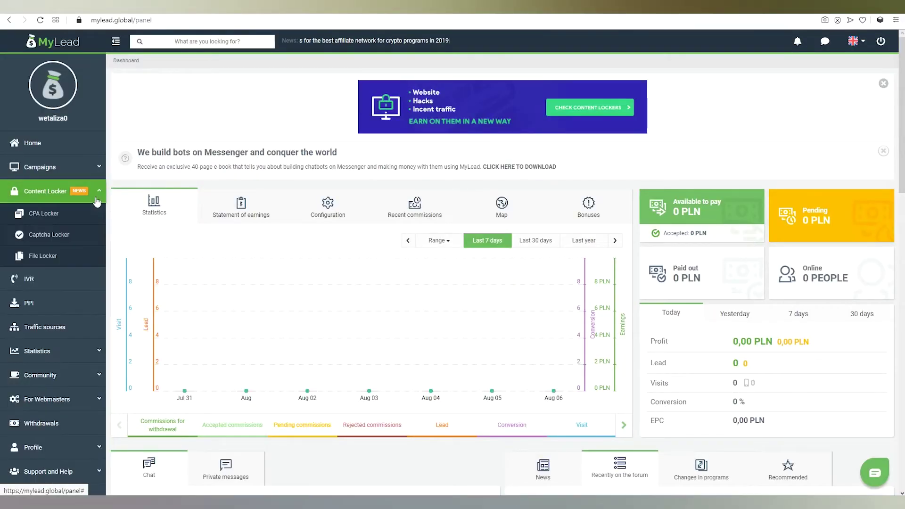
pyautogui.click(94, 212)
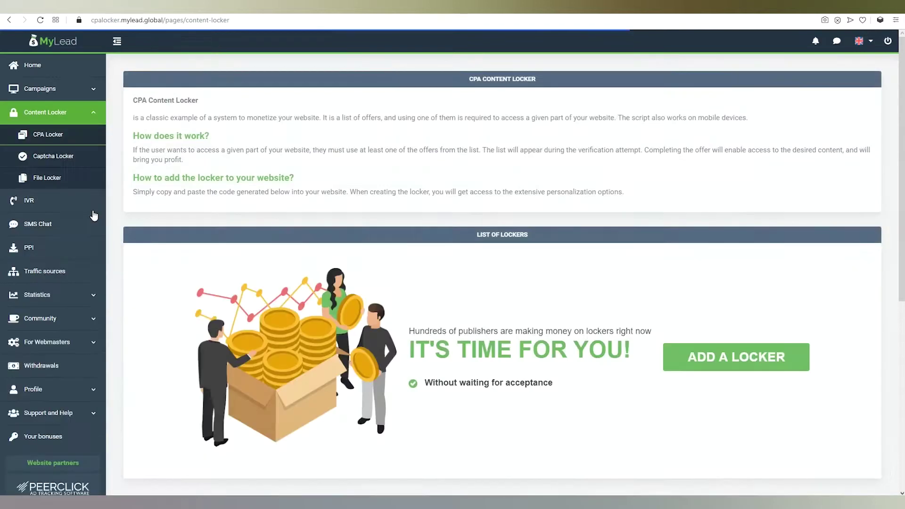
# Start a new locker, then zoom its preview in and back out
pyautogui.click(704, 364)
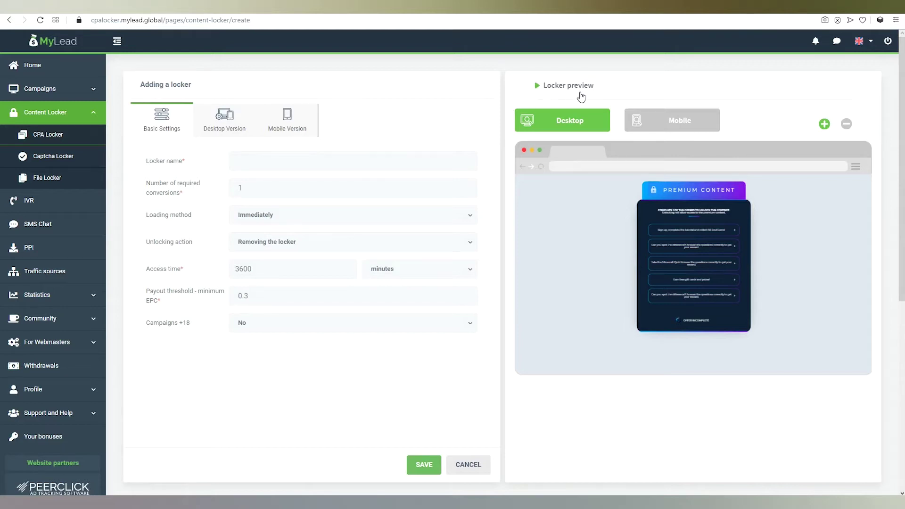
pyautogui.click(826, 124)
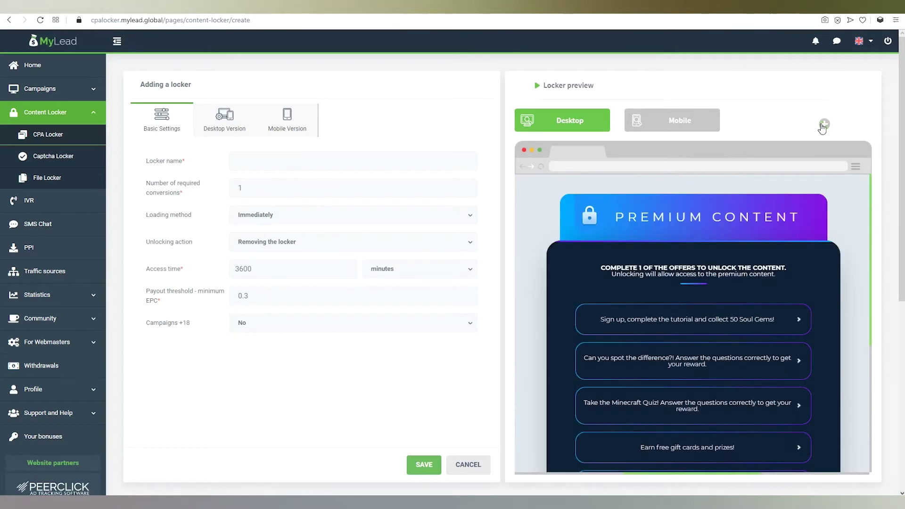
pyautogui.click(848, 124)
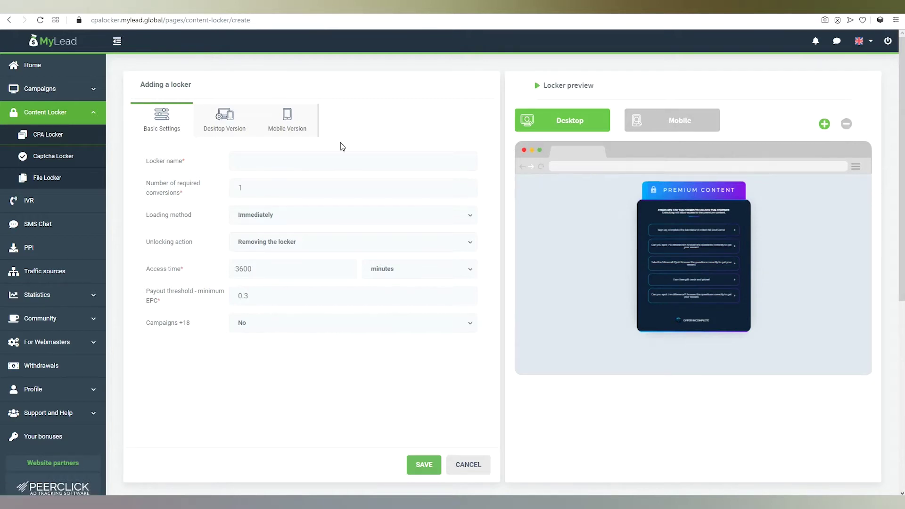
# Name the locker 'Content Locker Test' and return required conversions from 2 to 1
pyautogui.click(303, 165)
pyautogui.write('Content Locker')
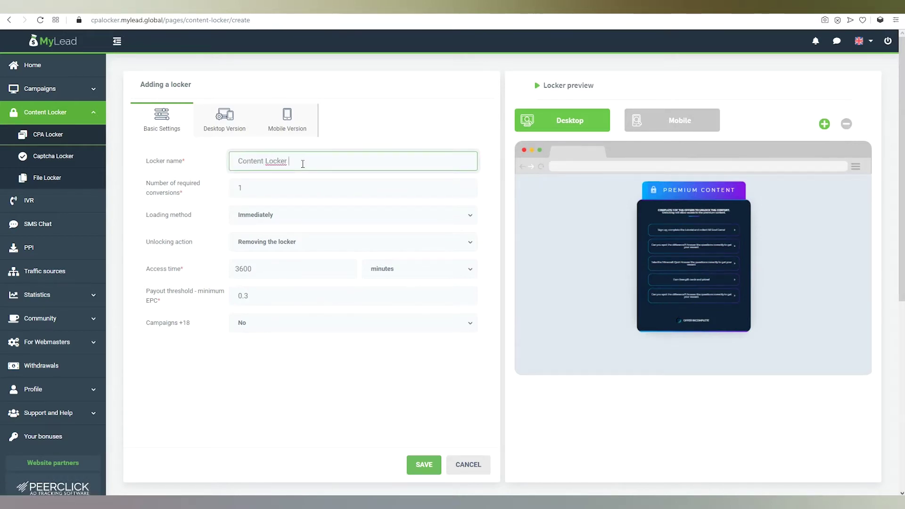
pyautogui.write('Test')
pyautogui.click(298, 184)
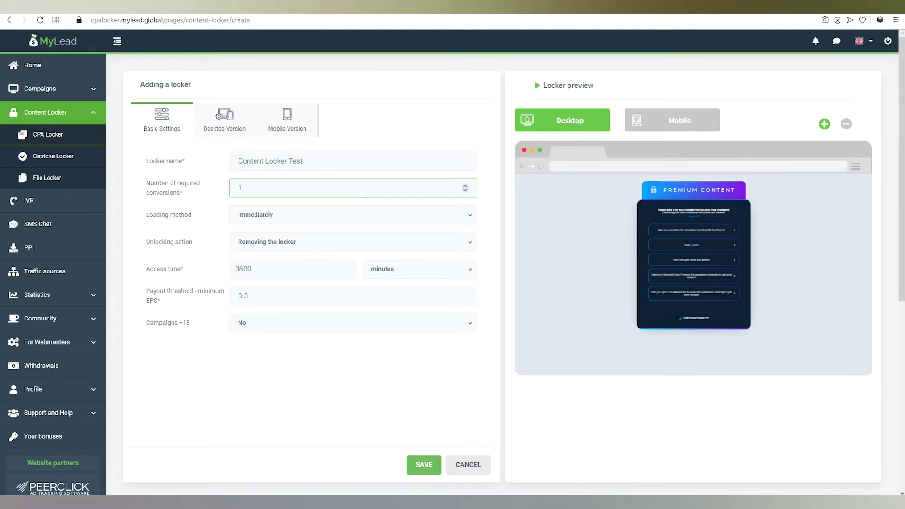
pyautogui.click(465, 187)
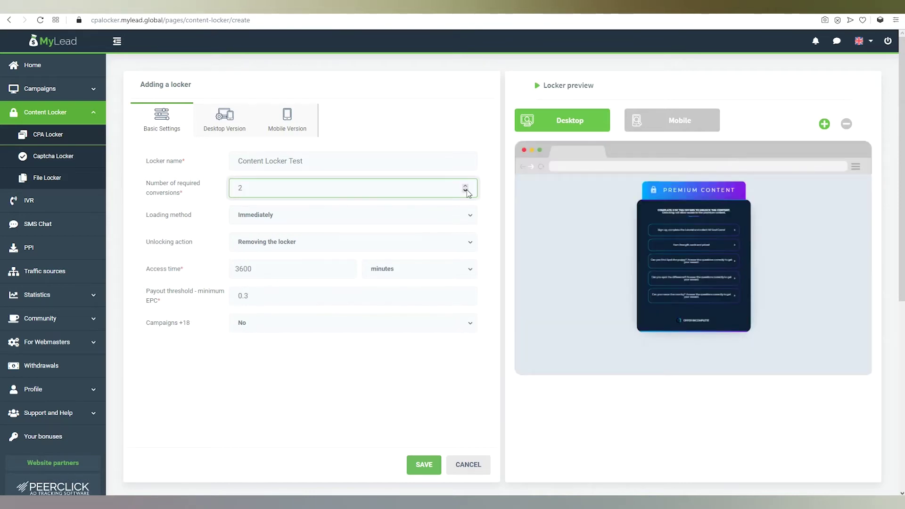
pyautogui.click(465, 190)
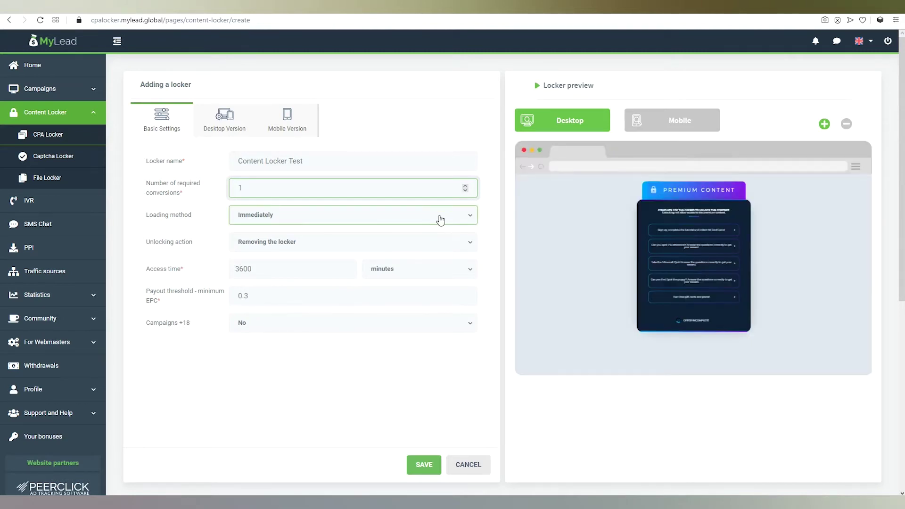
# Set the loading method to After a certain time with a 3-second delay
pyautogui.click(440, 218)
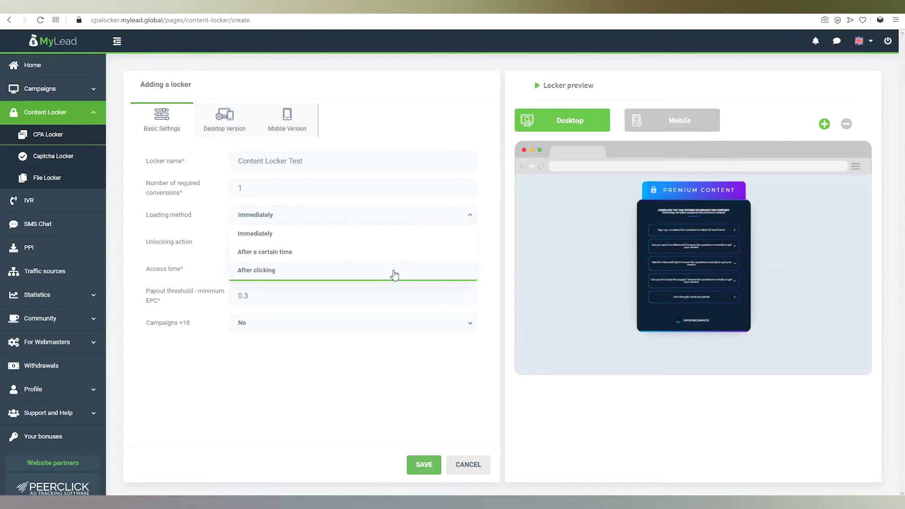
pyautogui.click(395, 270)
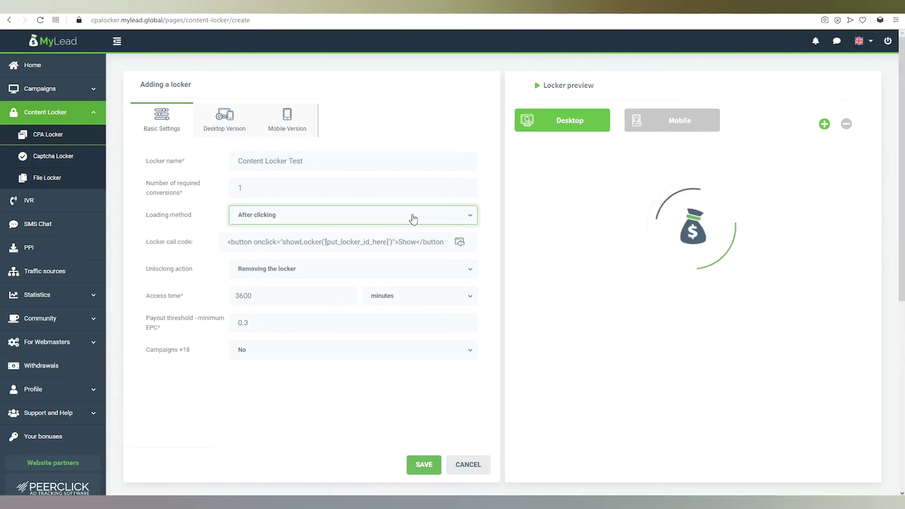
pyautogui.click(414, 219)
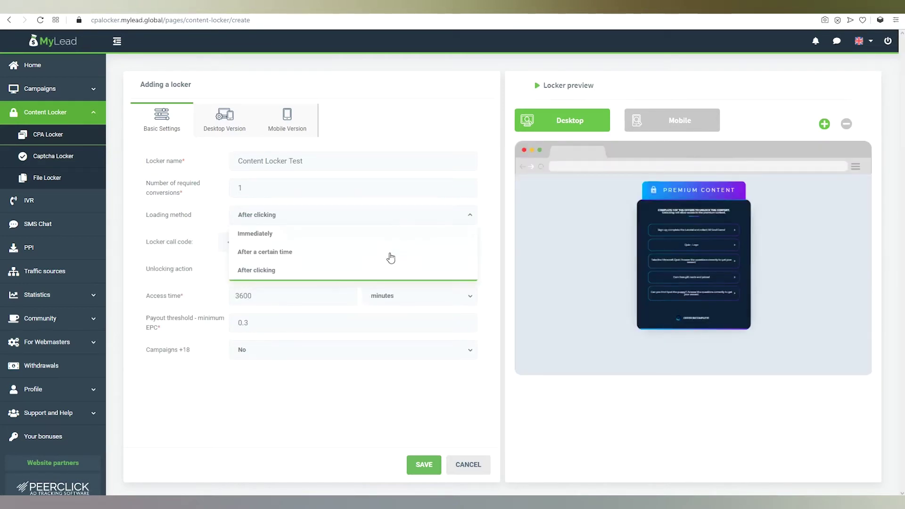
pyautogui.click(390, 251)
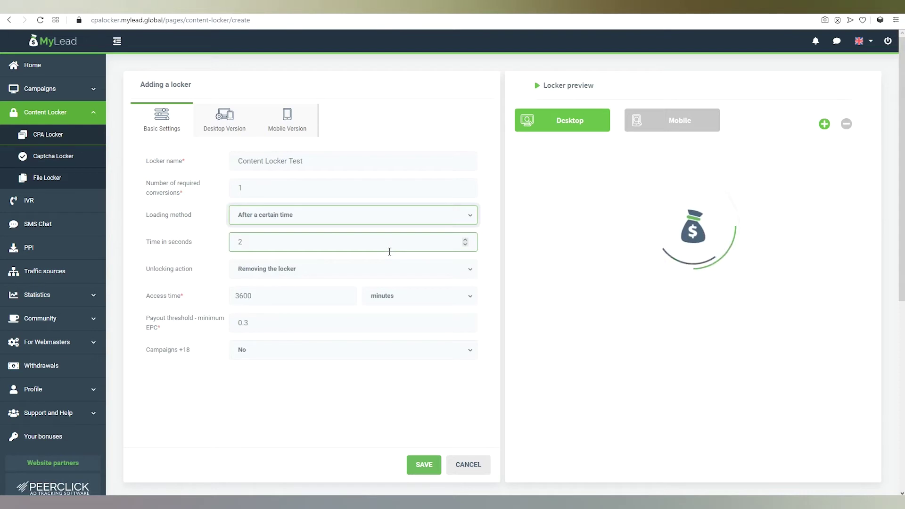
pyautogui.click(466, 242)
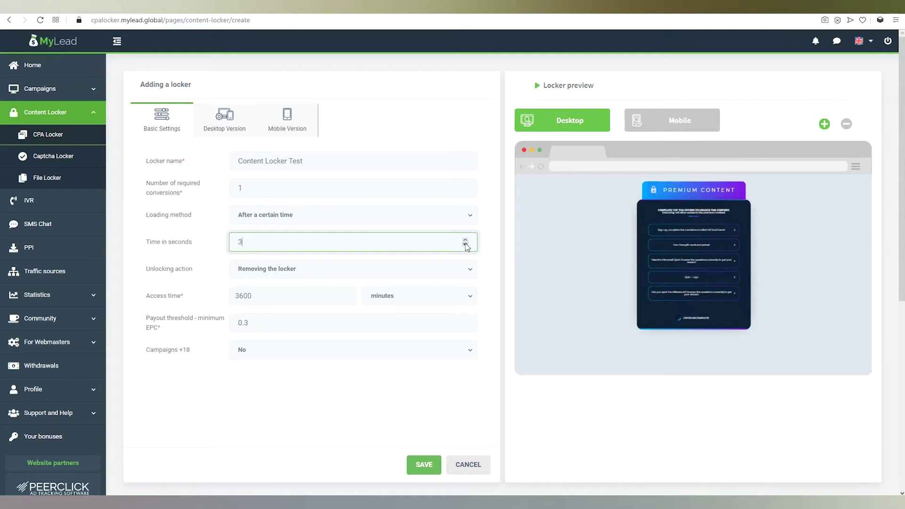
pyautogui.click(451, 269)
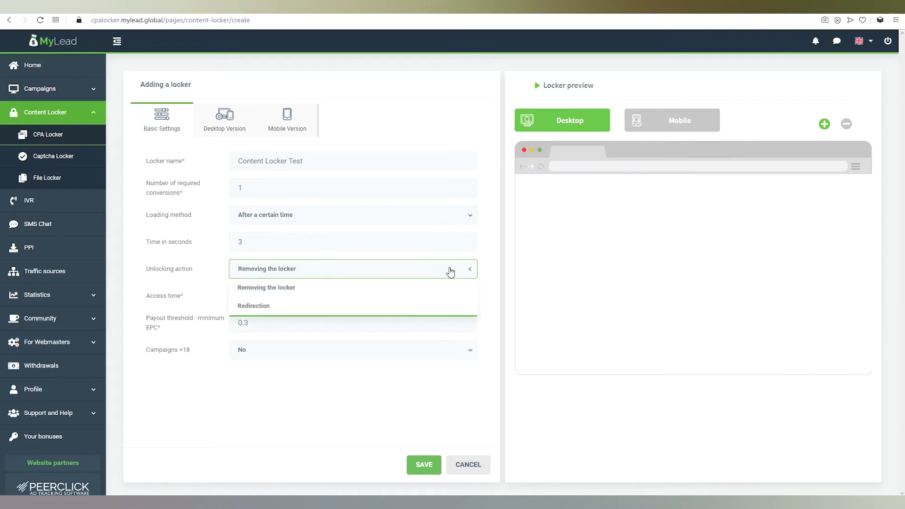
pyautogui.click(429, 306)
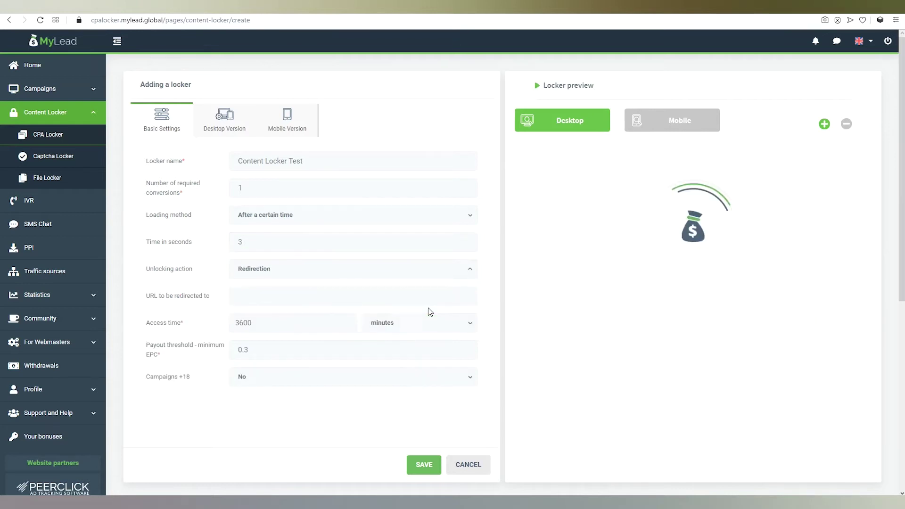
pyautogui.click(353, 304)
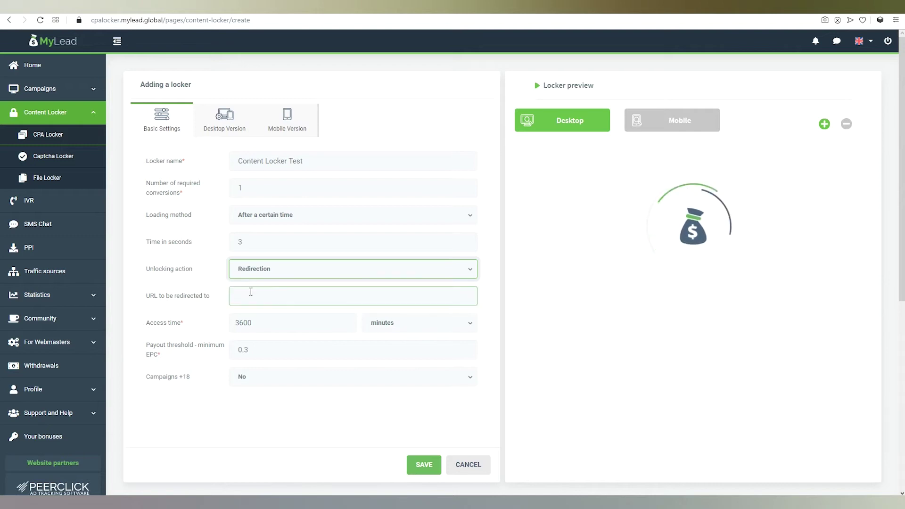
pyautogui.click(418, 276)
pyautogui.click(401, 290)
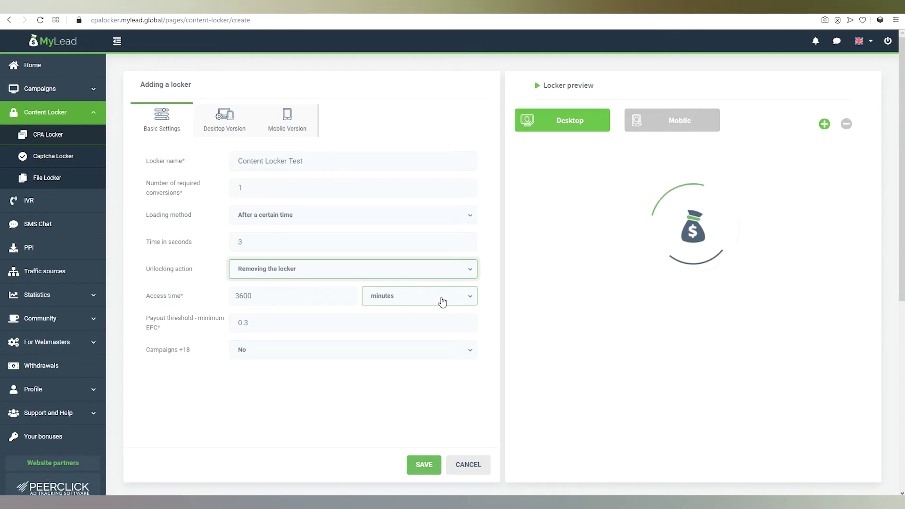
# Set access time to 30 days and the minimum-EPC payout threshold to 0.3
pyautogui.click(439, 302)
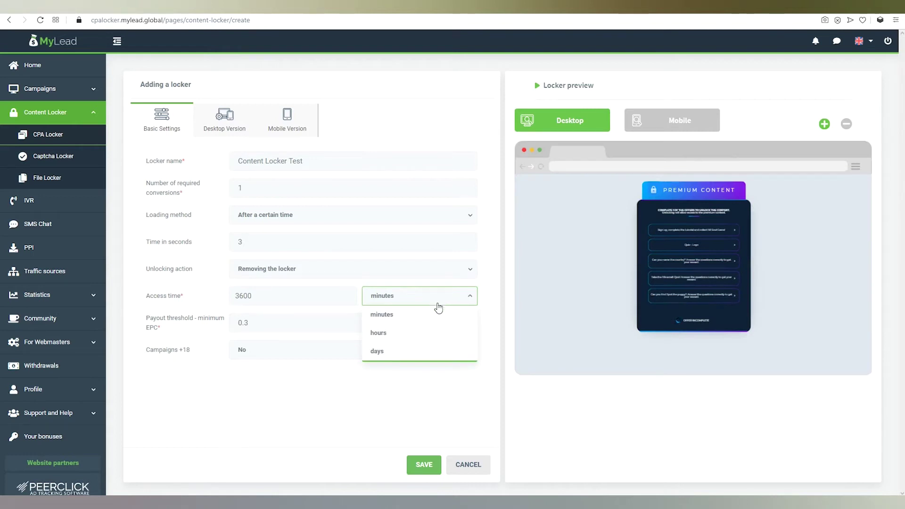
pyautogui.click(398, 356)
pyautogui.click(313, 297)
pyautogui.write('30')
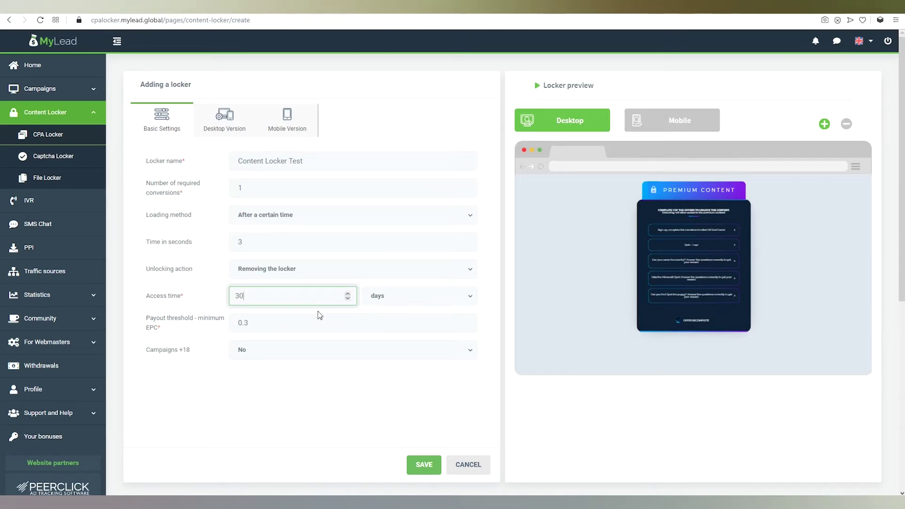
pyautogui.click(321, 321)
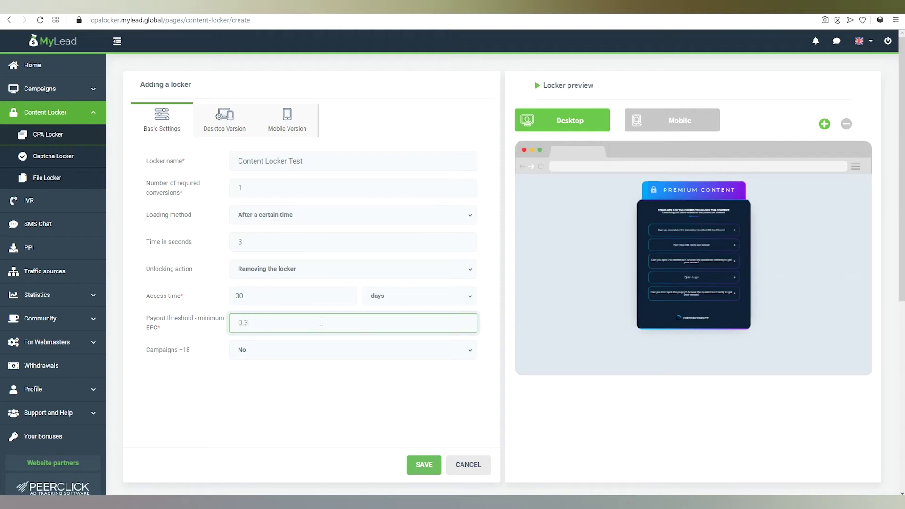
pyautogui.click(322, 351)
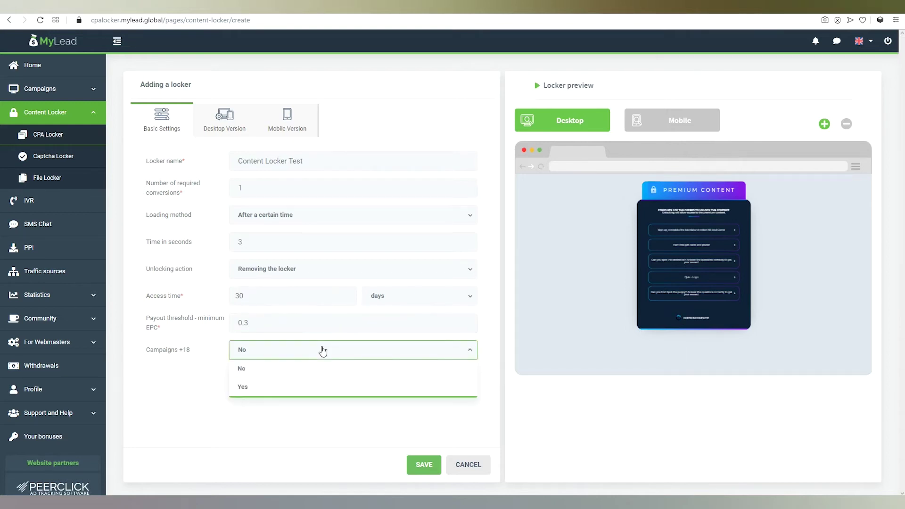
pyautogui.click(304, 376)
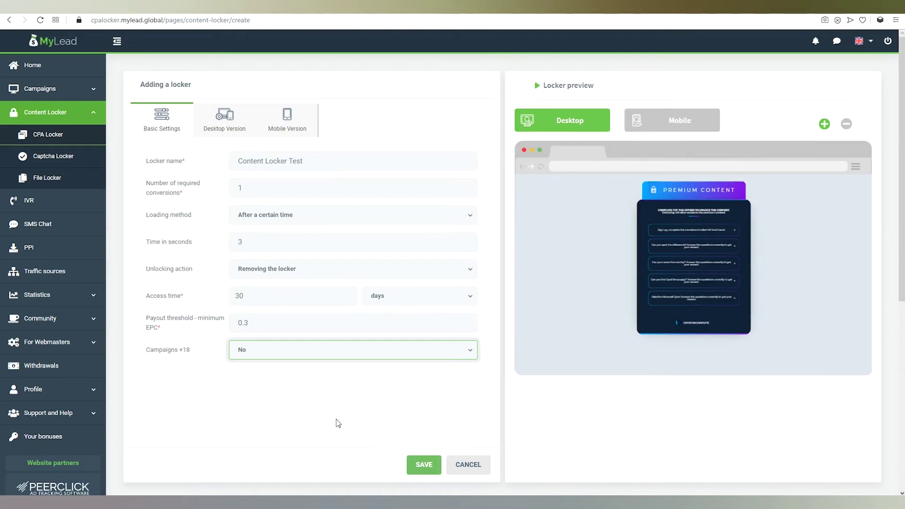
# Look at the Mobile Version tab, then go back to the Desktop Version settings
pyautogui.click(236, 133)
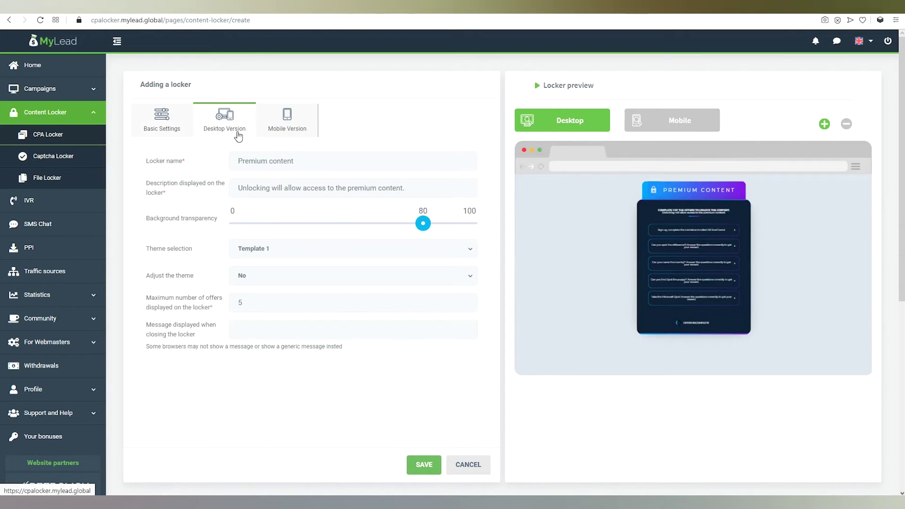
pyautogui.click(285, 119)
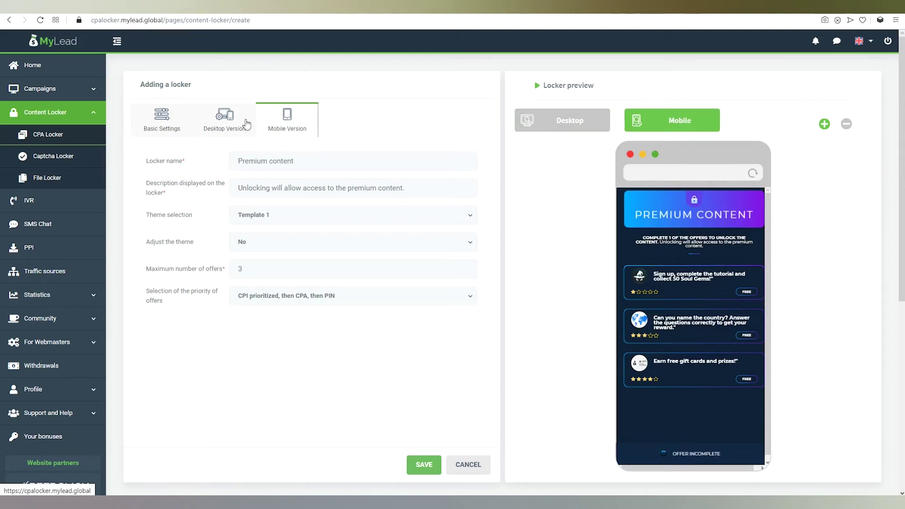
pyautogui.click(207, 122)
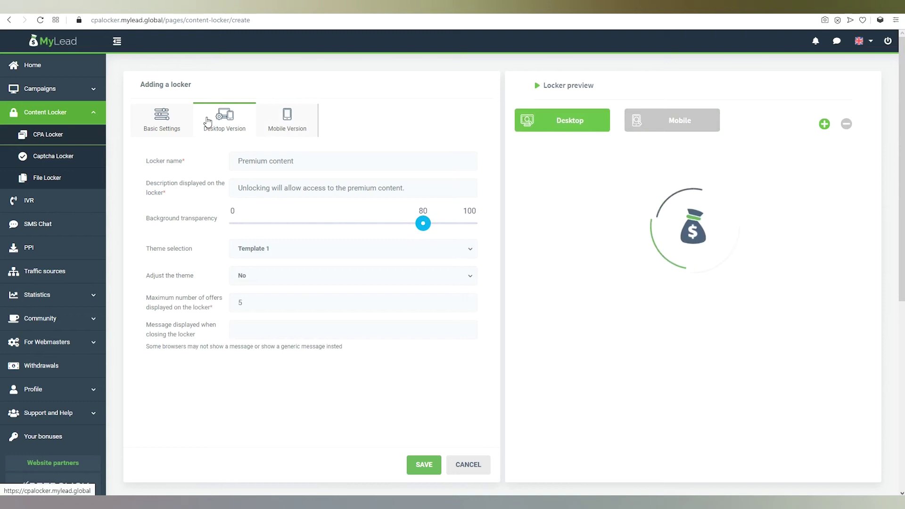
# Replace the desktop locker name with 'Content locker test' and enter its description
pyautogui.click(304, 164)
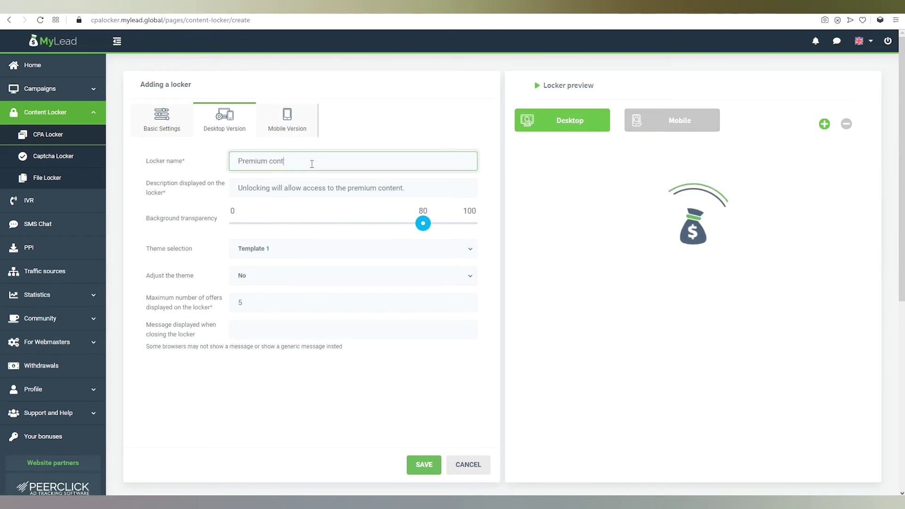
pyautogui.hotkey('ctrl', 'a')
pyautogui.press('BackSpace')
pyautogui.write('t locker test')
pyautogui.click(426, 188)
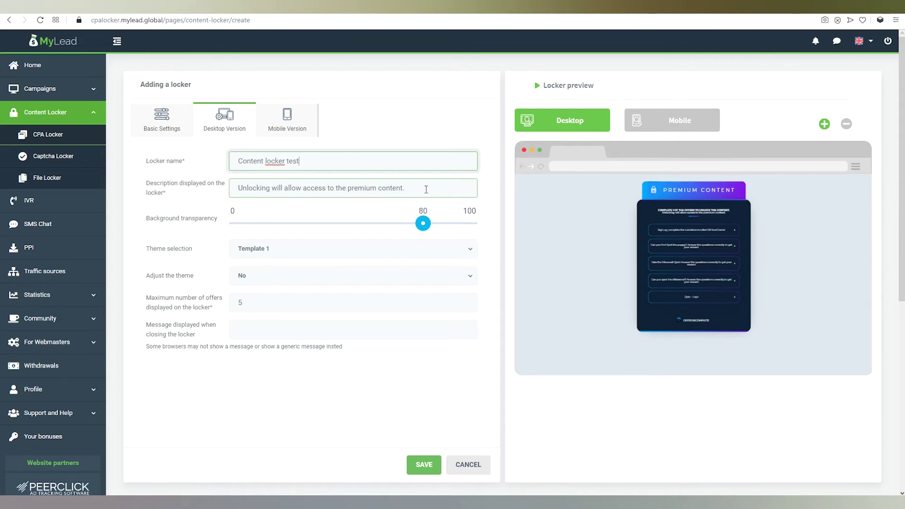
pyautogui.click(426, 190)
pyautogui.click(423, 224)
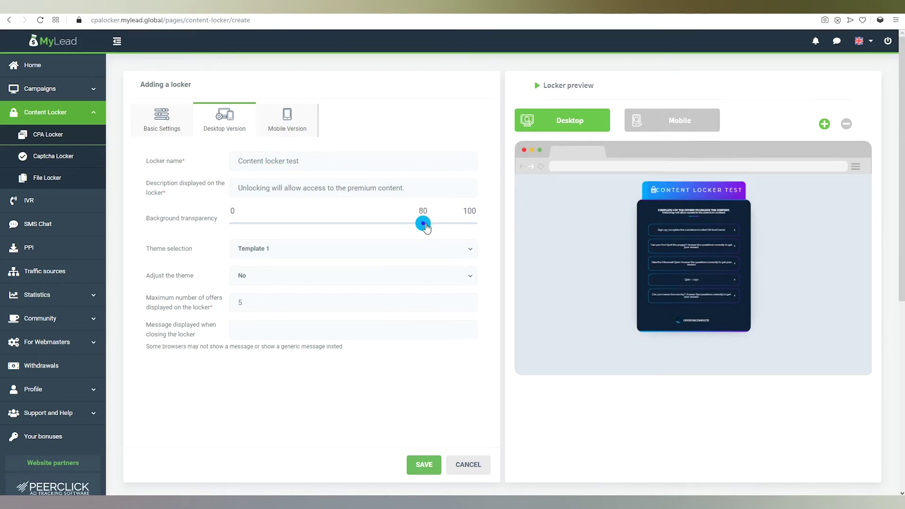
# Choose template 4 as the desktop theme after trying template 3 and Instagram
pyautogui.click(441, 250)
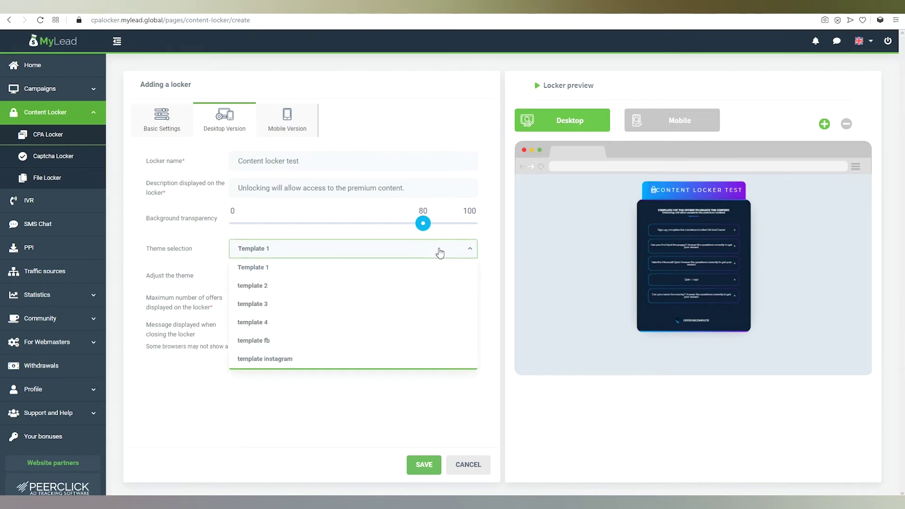
pyautogui.click(429, 303)
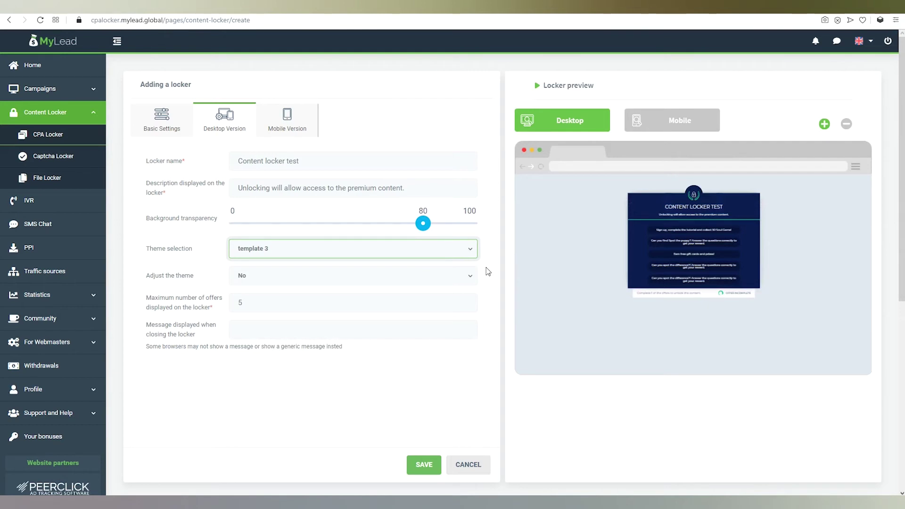
pyautogui.click(466, 249)
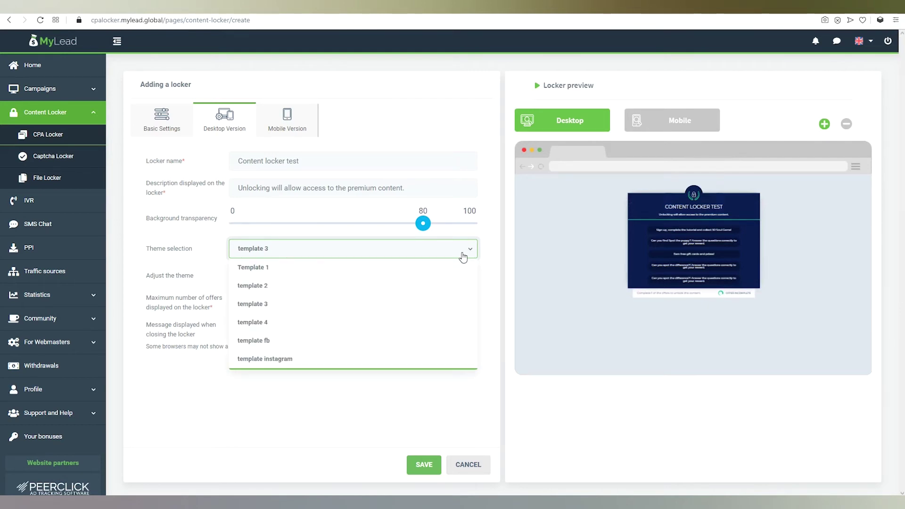
pyautogui.click(345, 358)
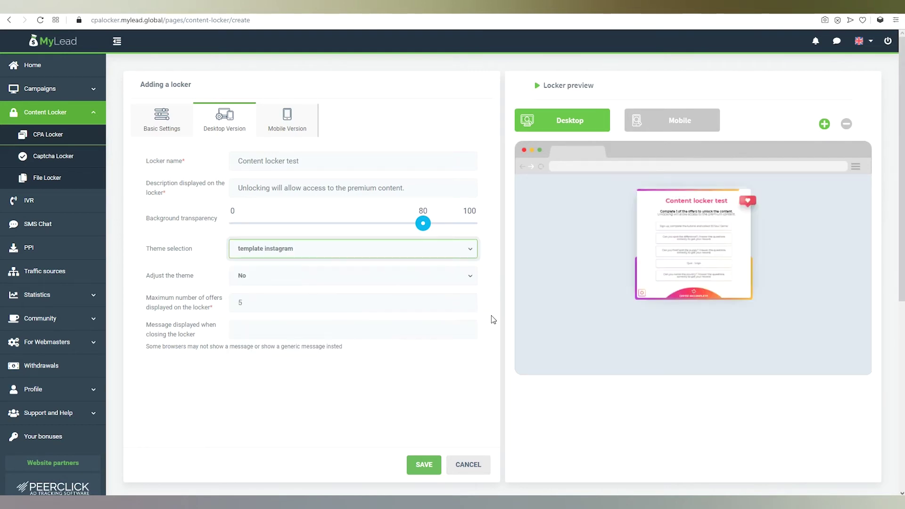
pyautogui.click(825, 124)
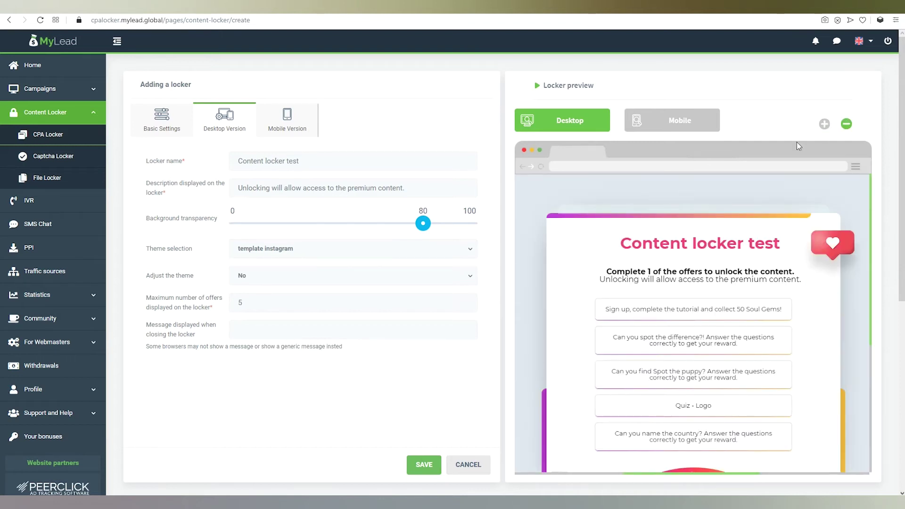
pyautogui.click(455, 249)
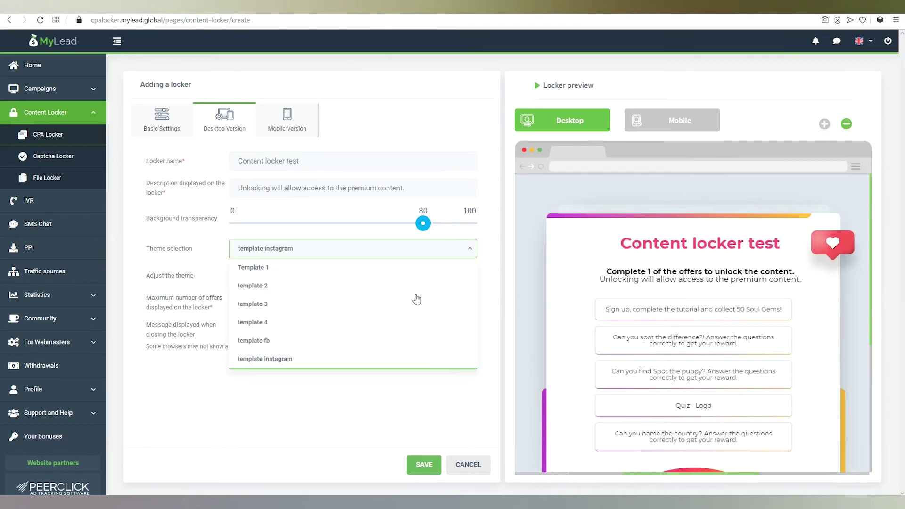
pyautogui.click(401, 322)
pyautogui.click(826, 124)
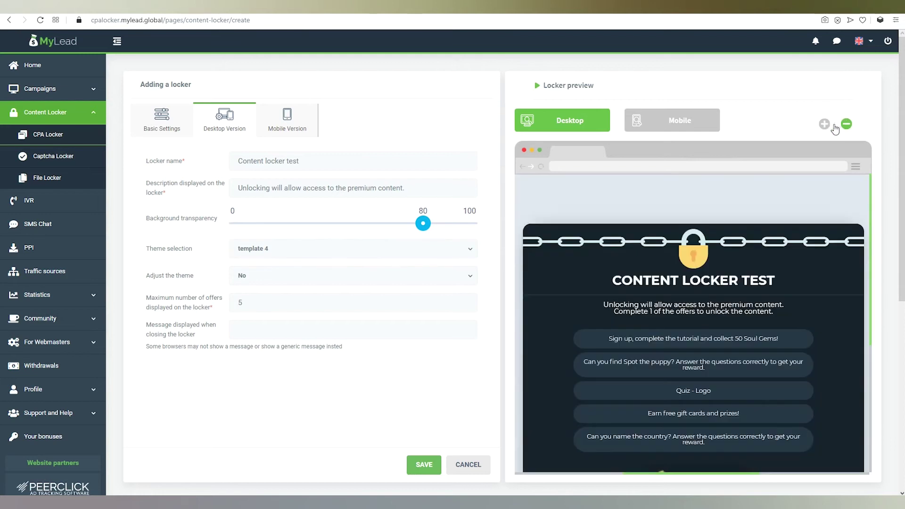
pyautogui.click(847, 125)
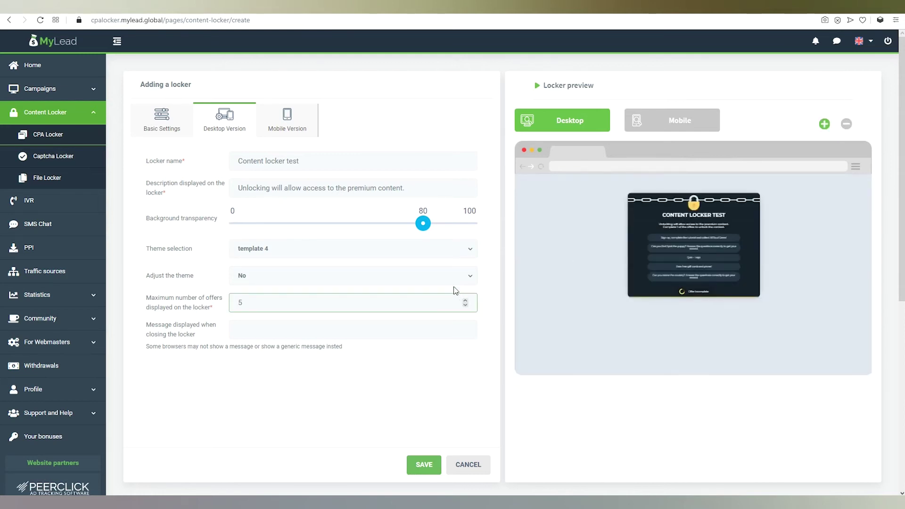
# Set desktop 'Adjust the theme' to Yes and select the maximum offers value
pyautogui.click(456, 276)
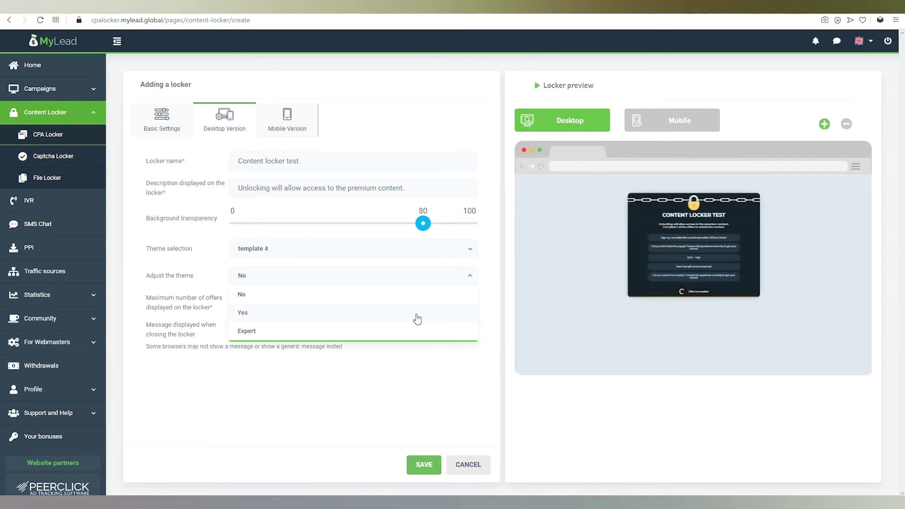
pyautogui.click(417, 319)
pyautogui.doubleClick(466, 303)
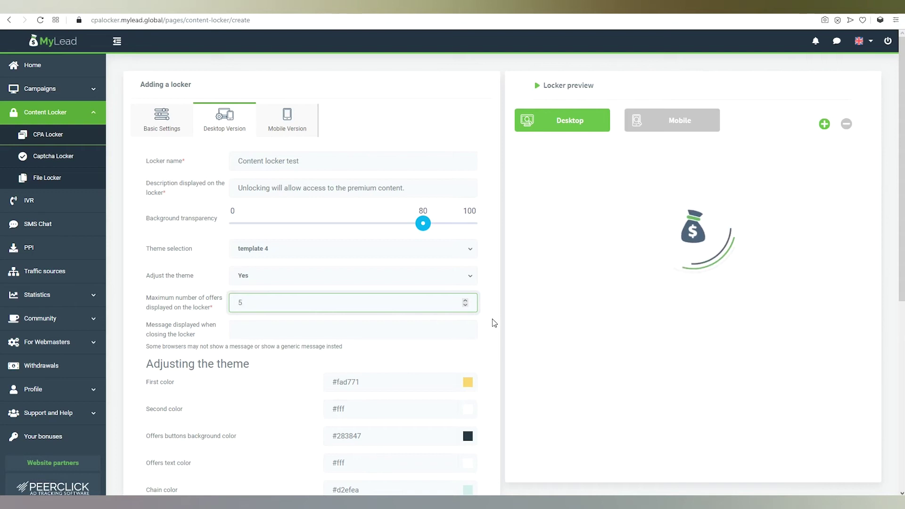
pyautogui.scroll(-2, 493, 323)
pyautogui.scroll(-1, 493, 324)
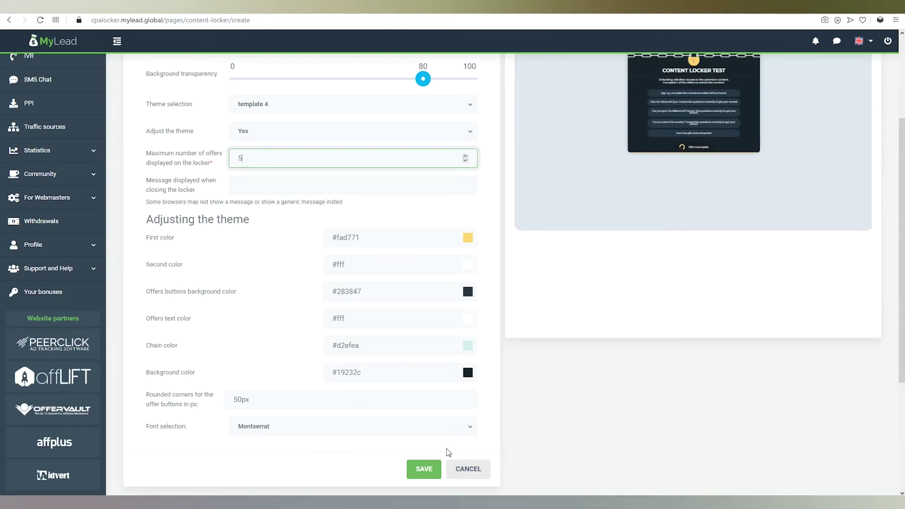
pyautogui.scroll(3, 501, 341)
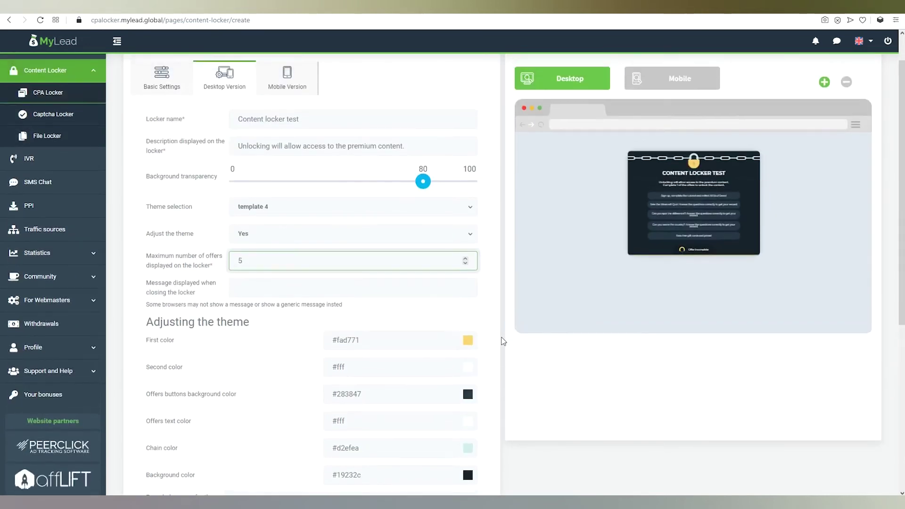
pyautogui.scroll(1, 502, 341)
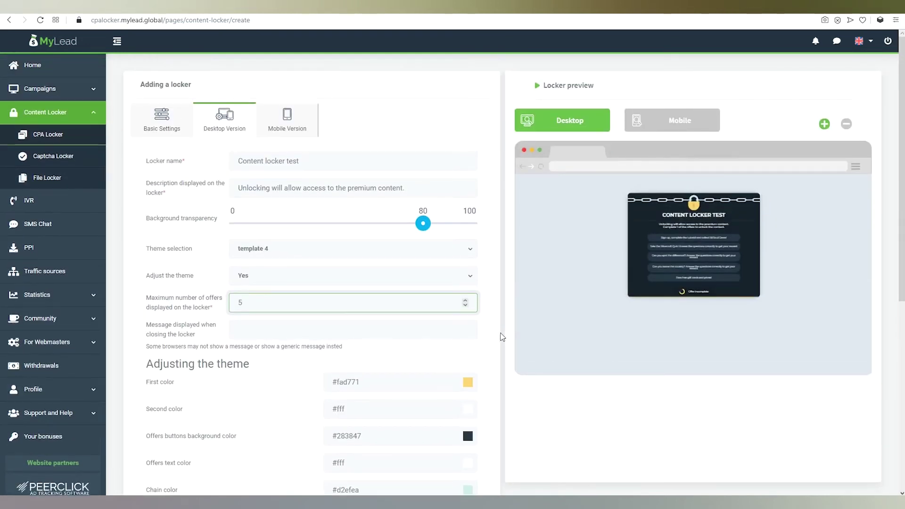
# Switch desktop theme adjustment to Expert to expose the CSS editor
pyautogui.click(471, 278)
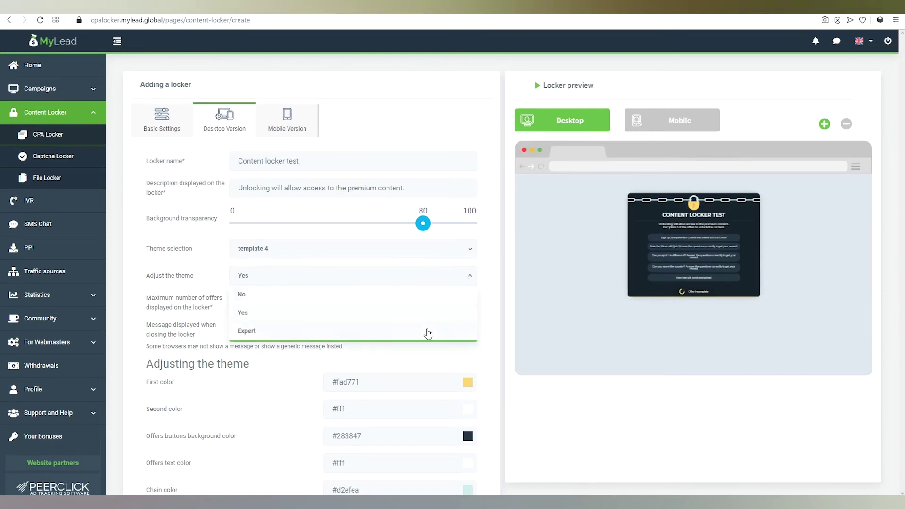
pyautogui.click(428, 332)
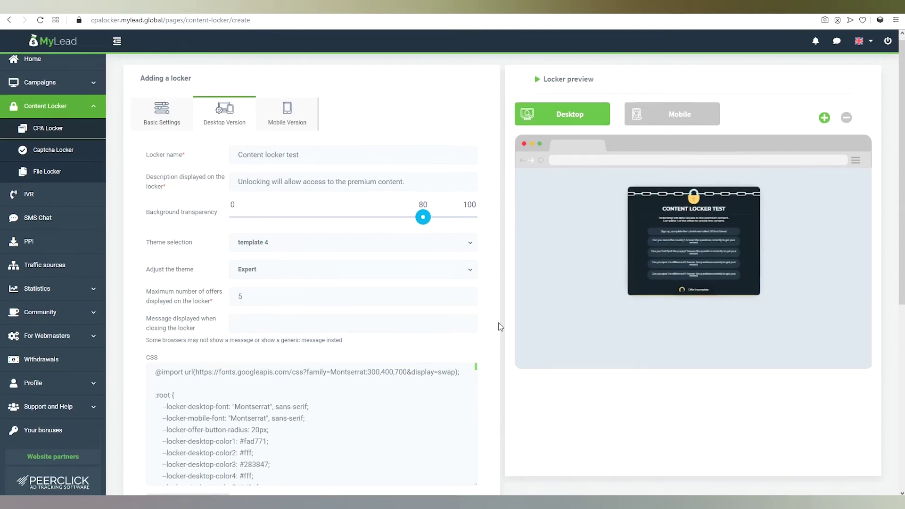
pyautogui.scroll(-2, 499, 323)
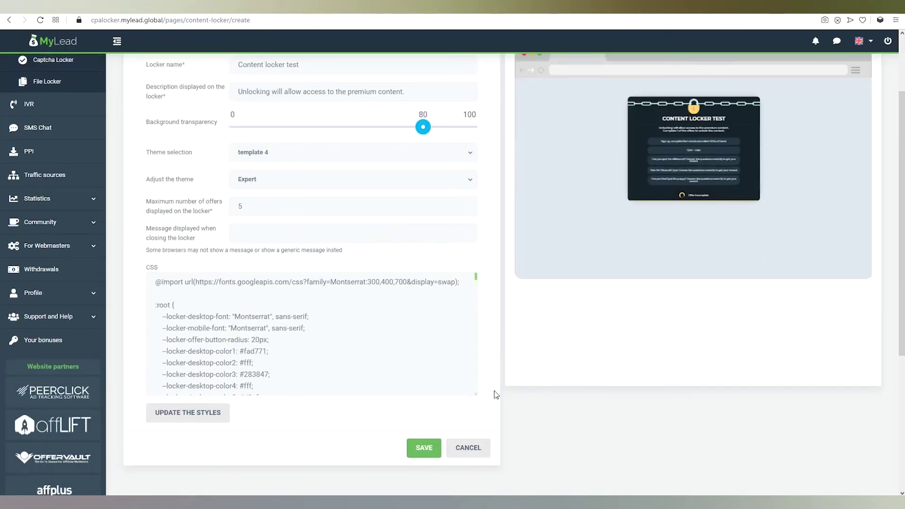
pyautogui.scroll(2, 492, 388)
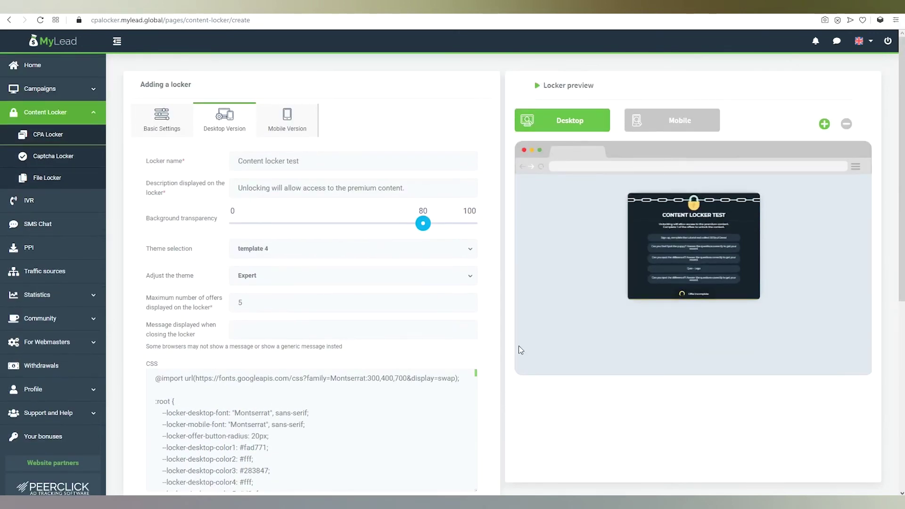
pyautogui.click(825, 124)
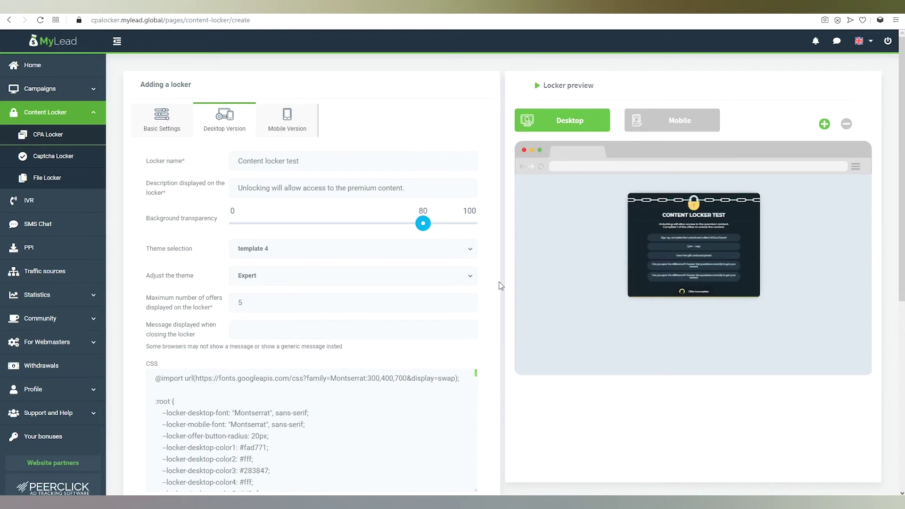
# Give the mobile locker template 4 with 'Adjust the theme' set to Yes
pyautogui.click(305, 122)
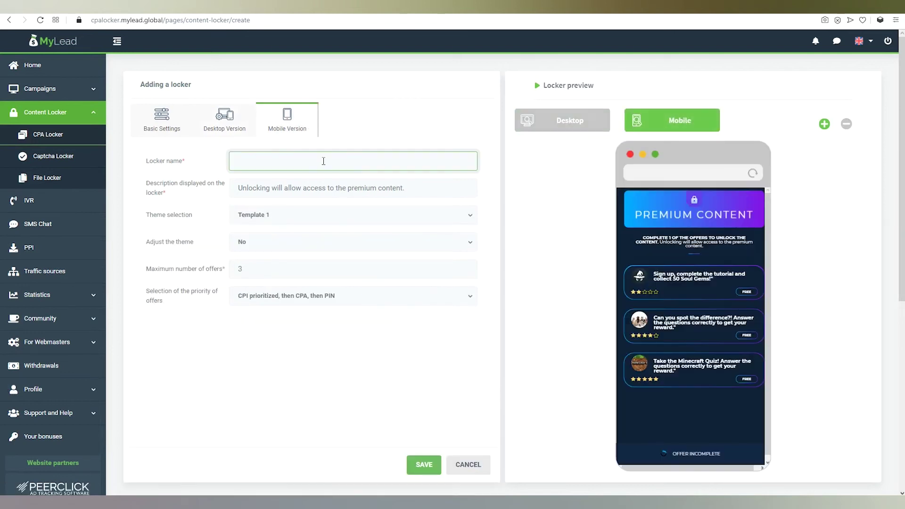
pyautogui.write('Contentlocker test')
pyautogui.click(446, 215)
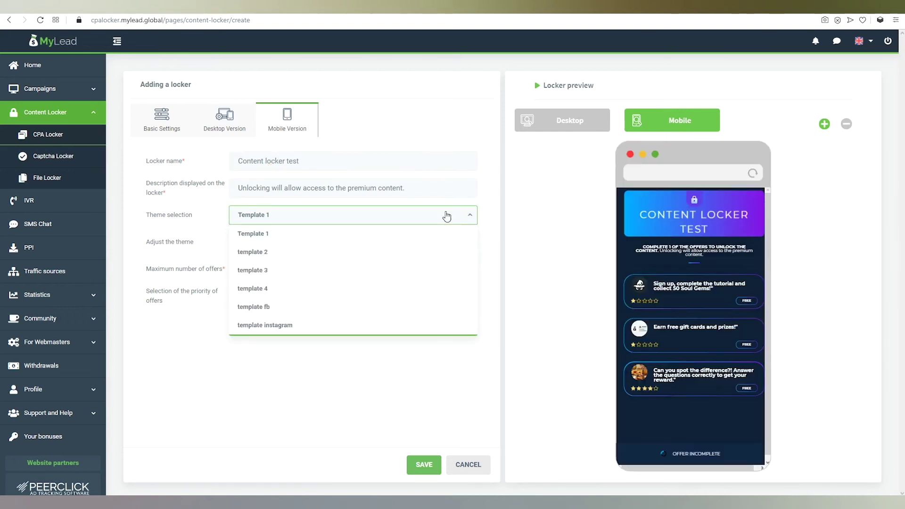
pyautogui.click(418, 287)
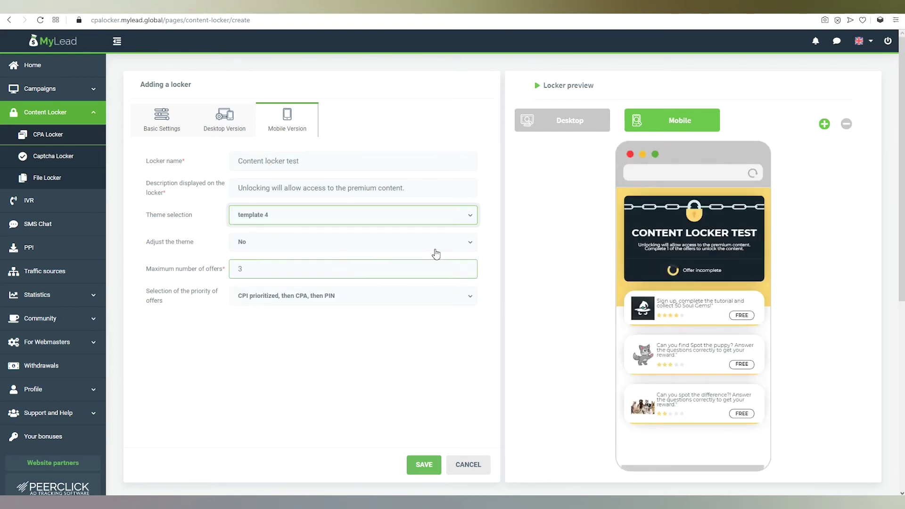
pyautogui.click(432, 243)
pyautogui.click(431, 294)
pyautogui.click(431, 267)
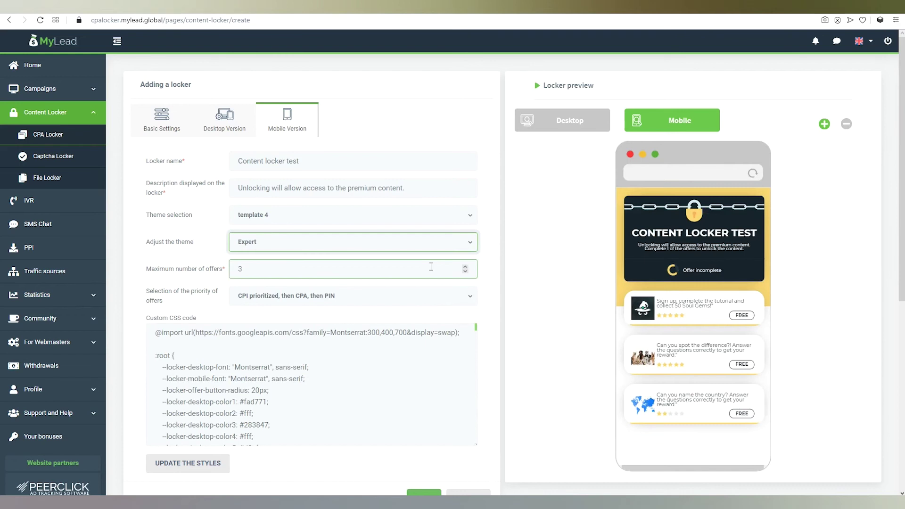
pyautogui.press('Up')
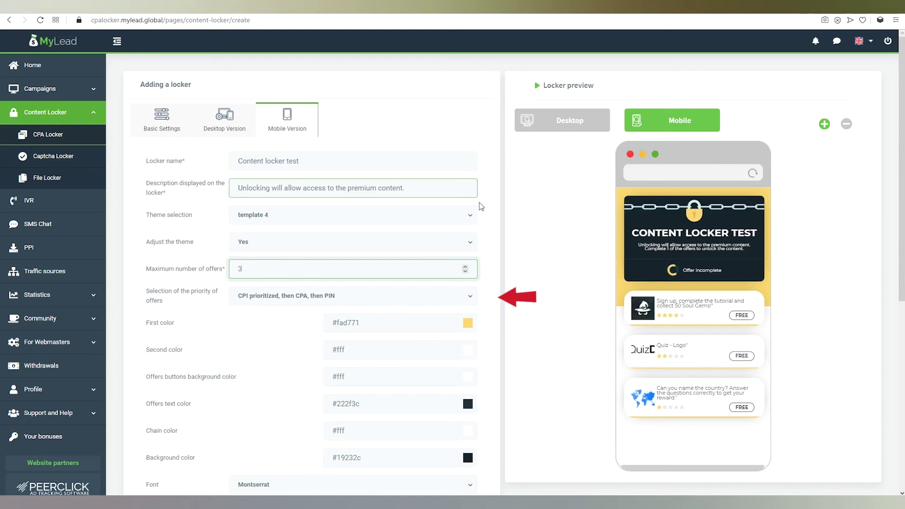
pyautogui.scroll(-3, 482, 213)
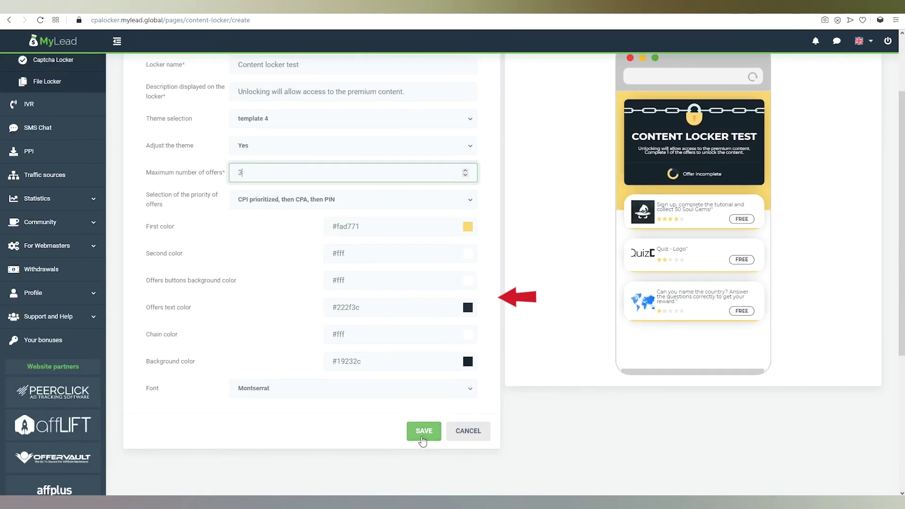
# Submit the 'Content locker test' locker with SAVE to add it to the locker list
pyautogui.click(423, 433)
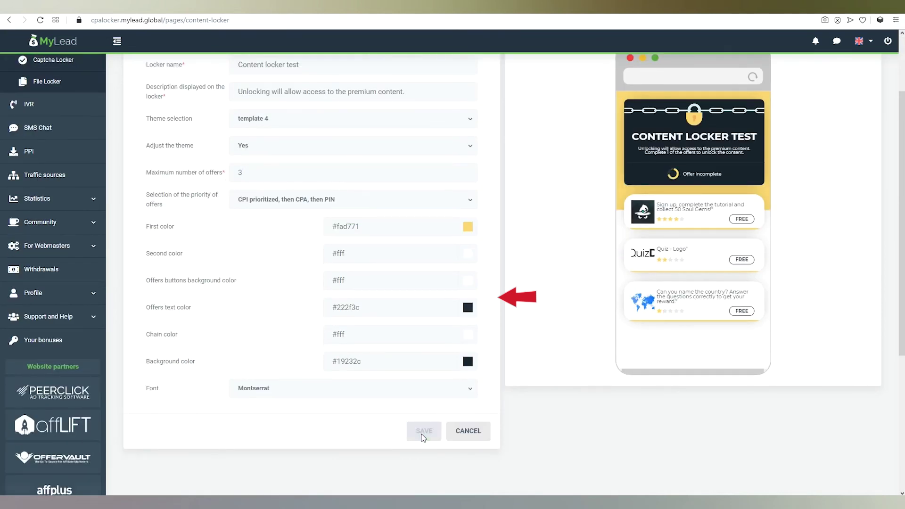